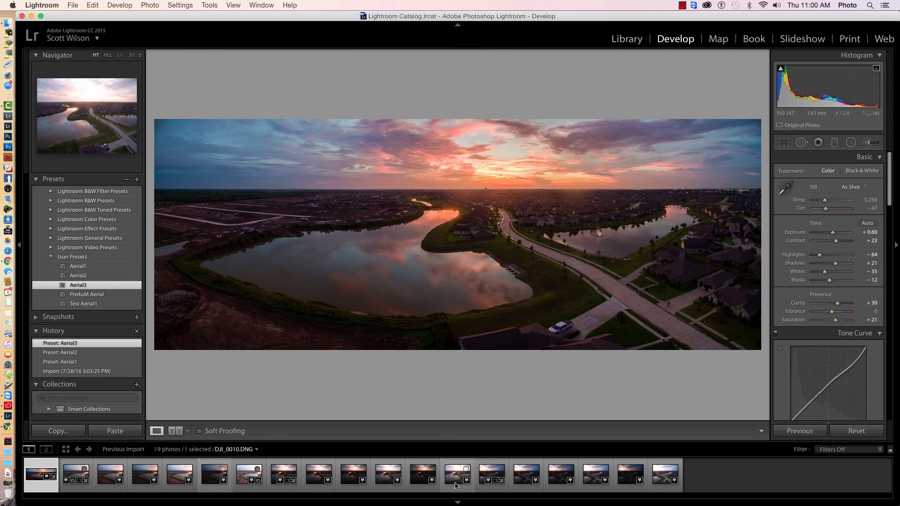
Inspect the pond area of the DJI_0001-HDR-Pano.dng panorama at 1:1 magnification
left_click(362, 261)
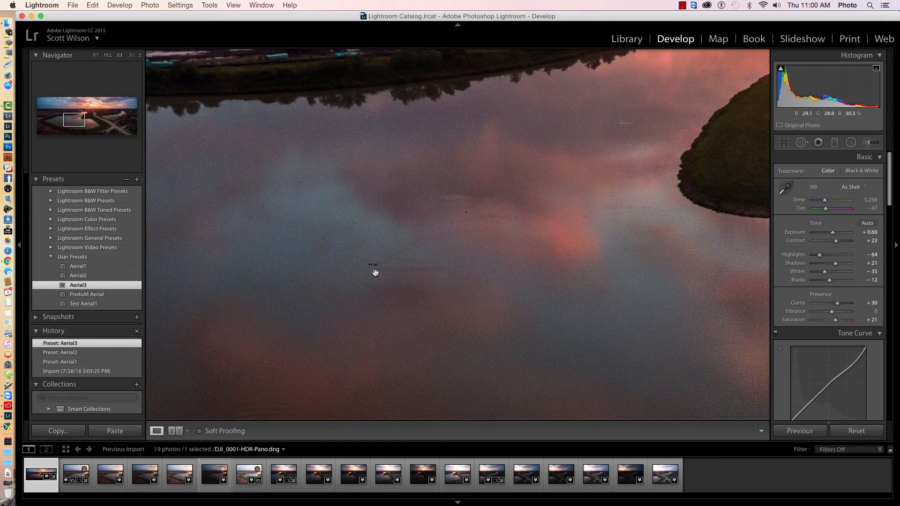
left_click_drag(374, 285, 408, 199)
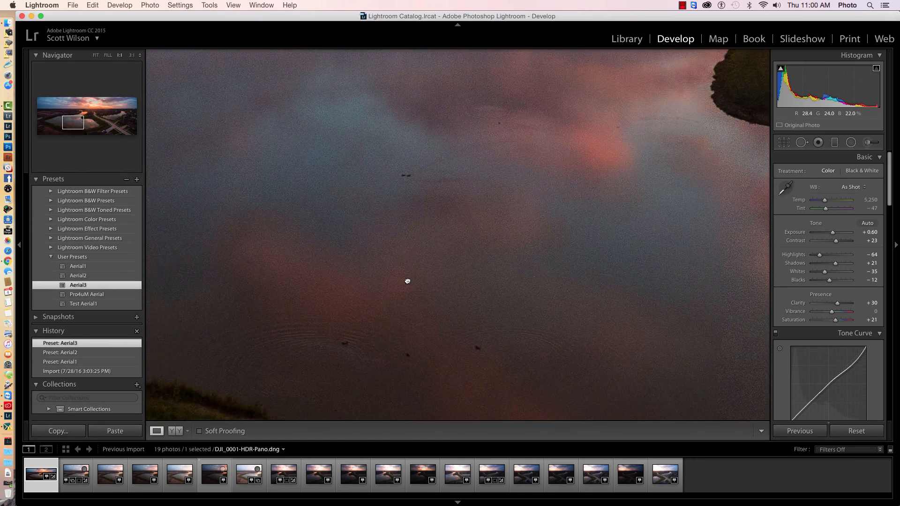
left_click_drag(408, 279, 394, 234)
left_click(395, 237)
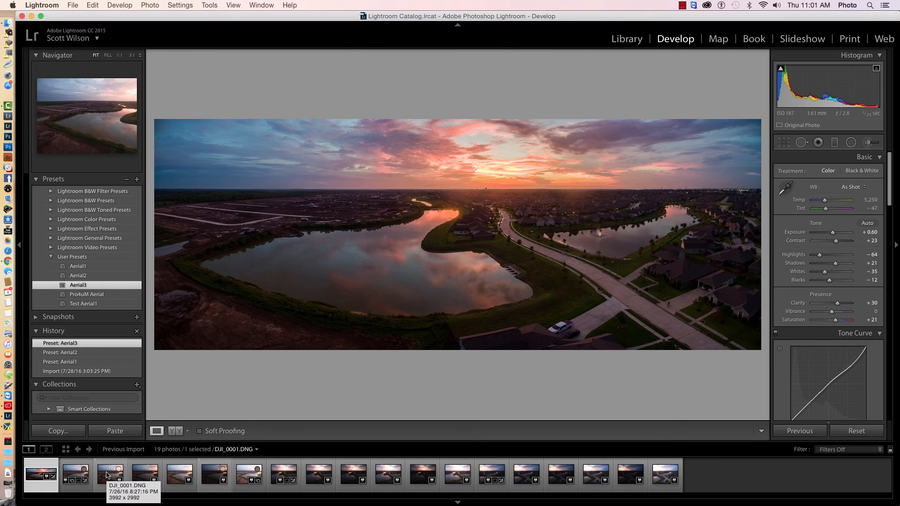
Select the five bracketed exposures starting with DJI_0001.DNG and preview their HDR merge without creating the merged file
key("shift")
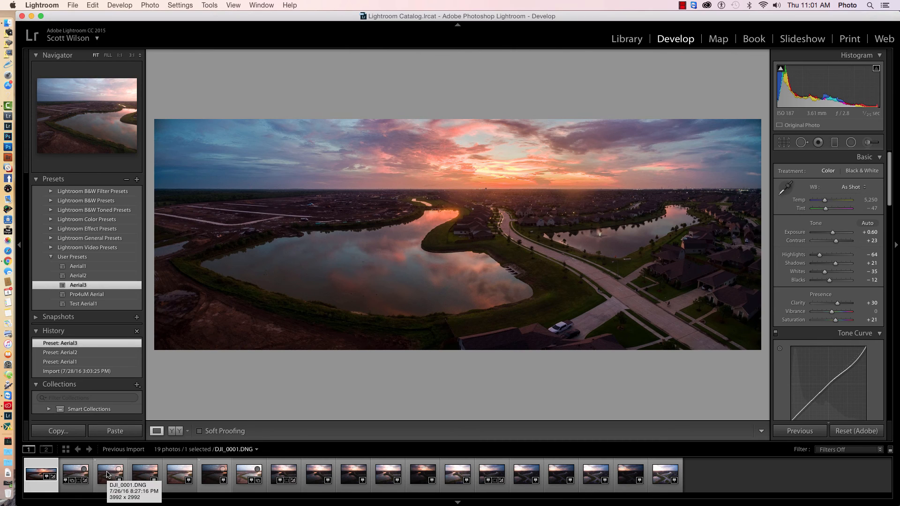
left_click(110, 474)
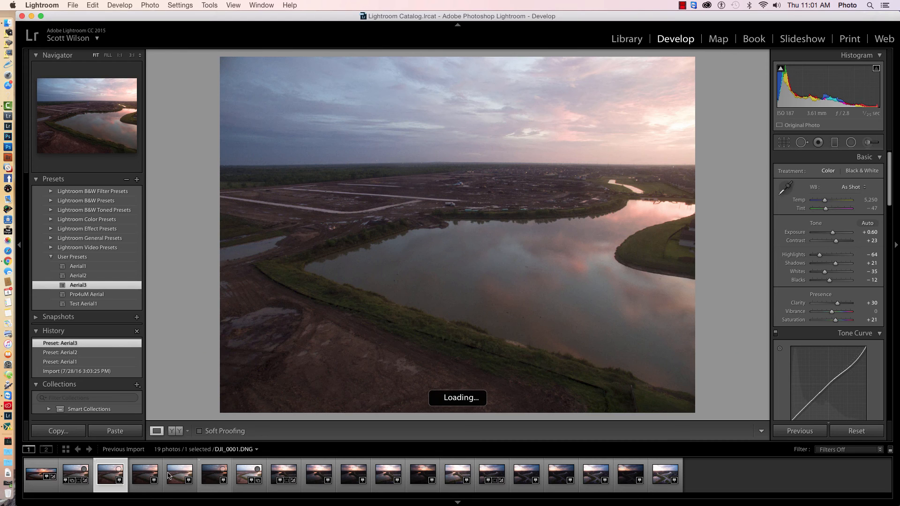
left_click(246, 476, "shift")
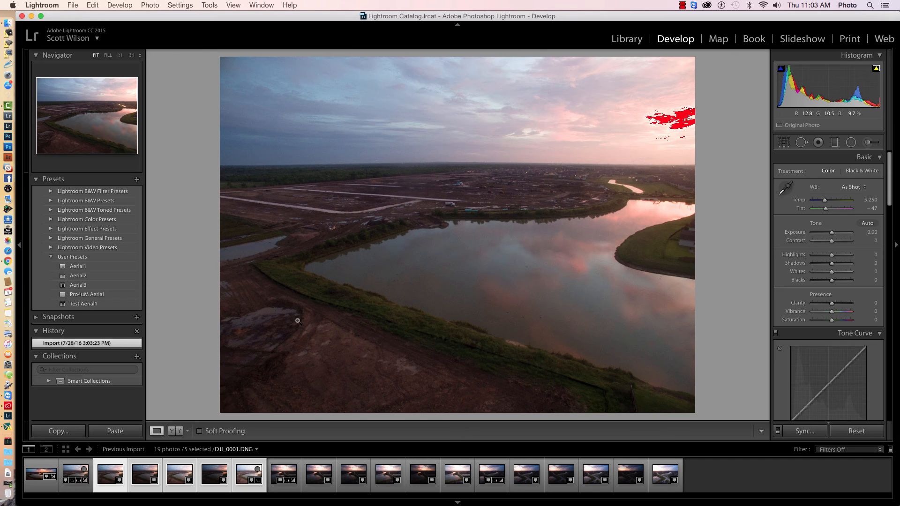
left_click(151, 5)
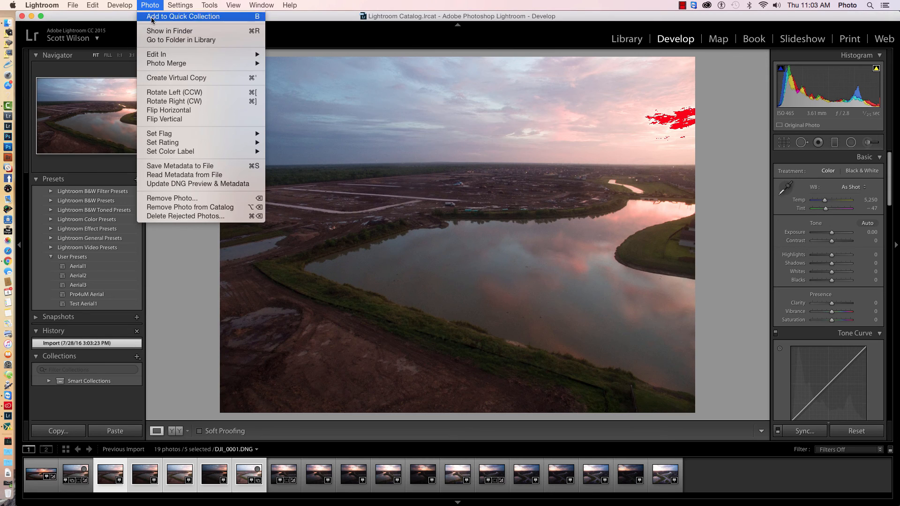
mouse_move(167, 65)
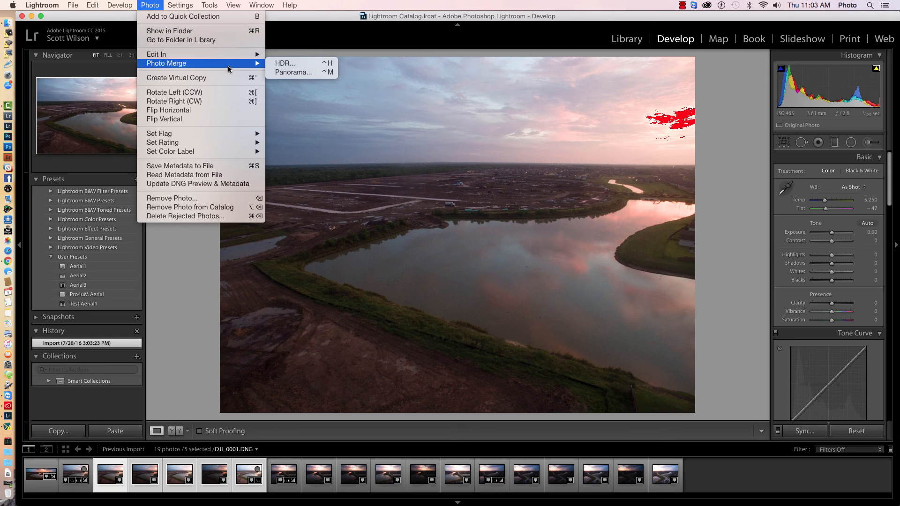
left_click(282, 64)
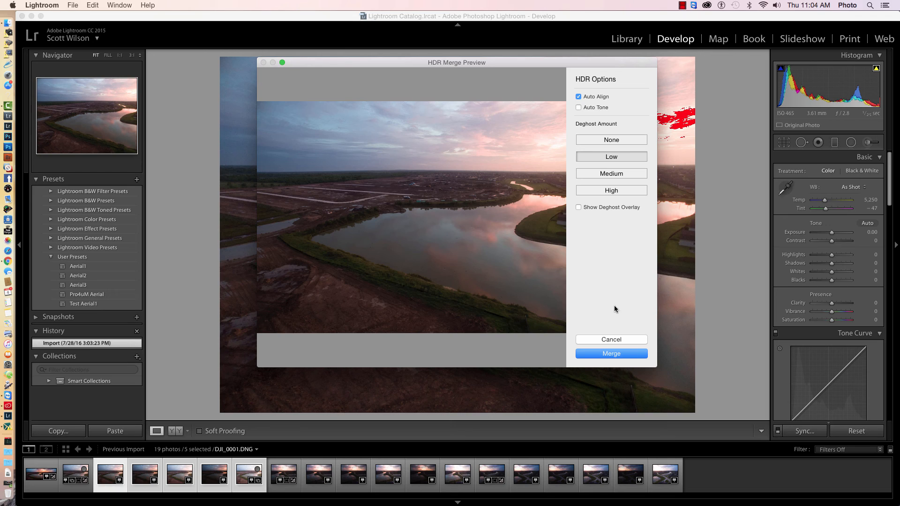
left_click(618, 340)
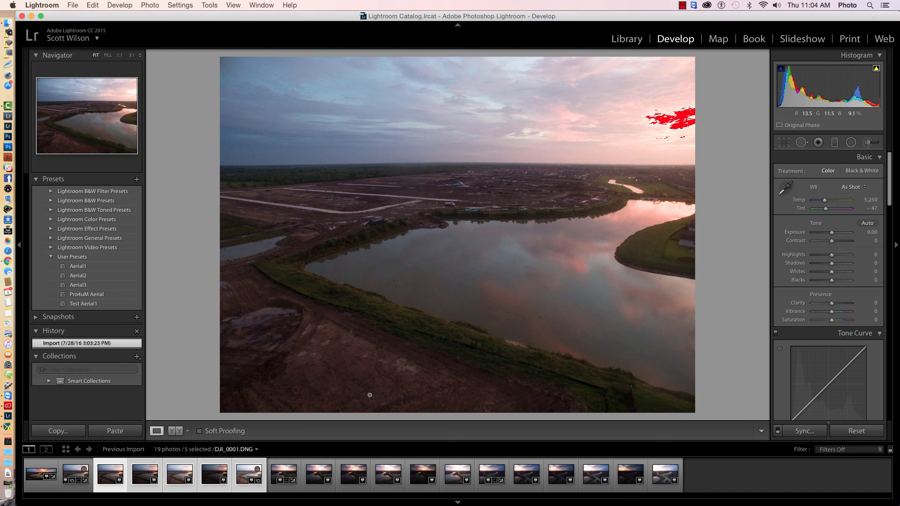
Select the three HDR photos, from DJI_0001-HDR.dng to DJI_0011-HDR.dng, and start a Panorama photo merge
left_click(84, 475)
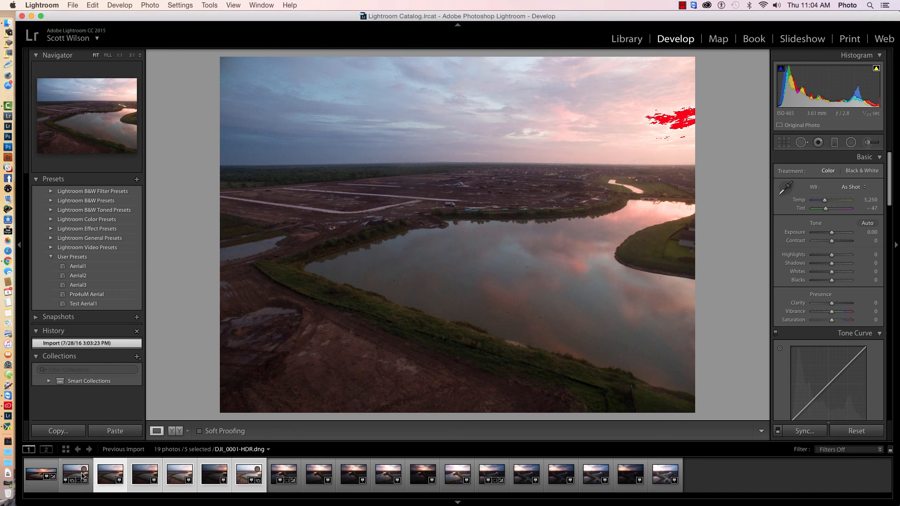
left_click(74, 477)
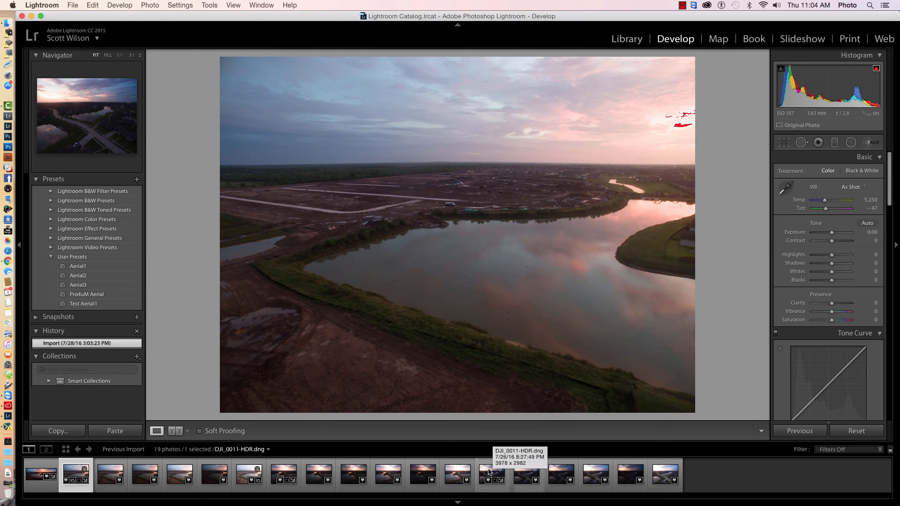
left_click(287, 475, "super")
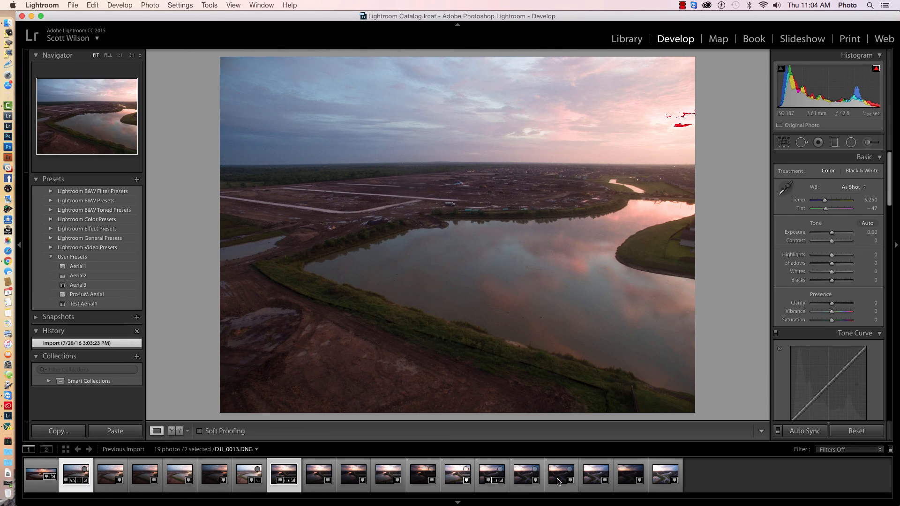
left_click(487, 473, "super")
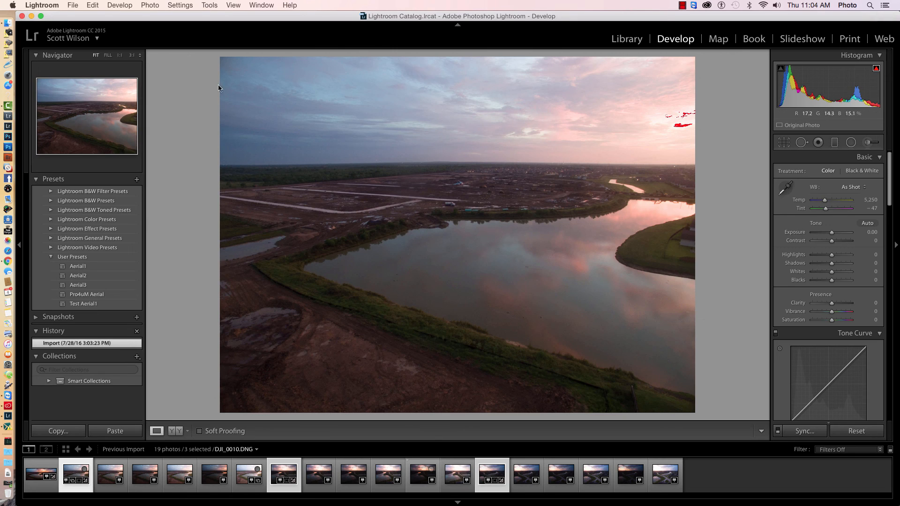
left_click(150, 5)
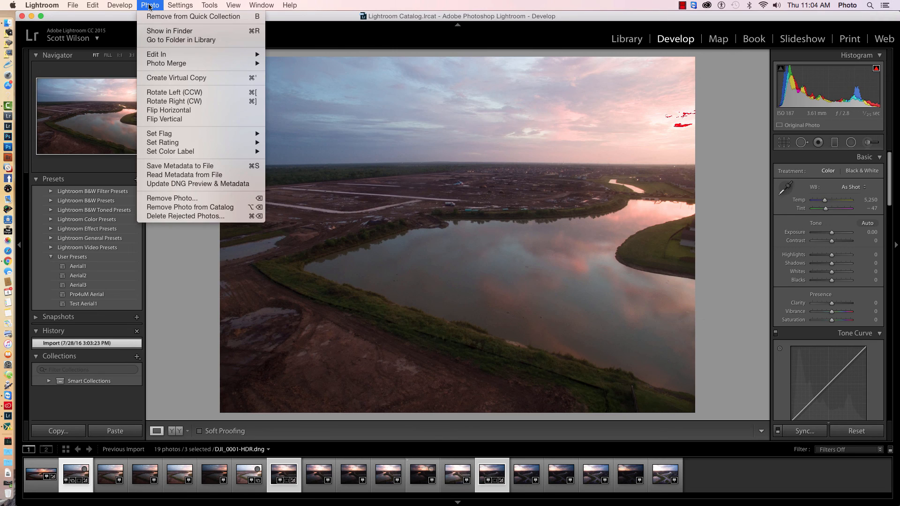
mouse_move(176, 63)
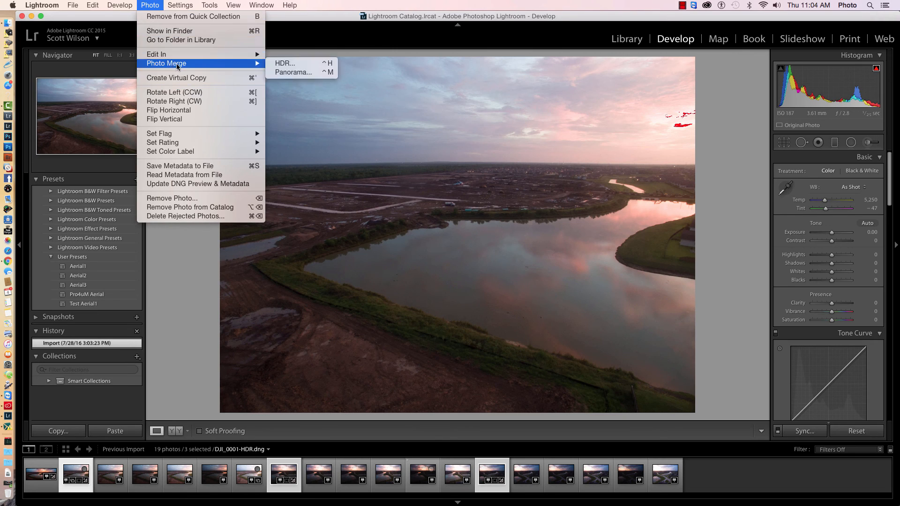
left_click(324, 73)
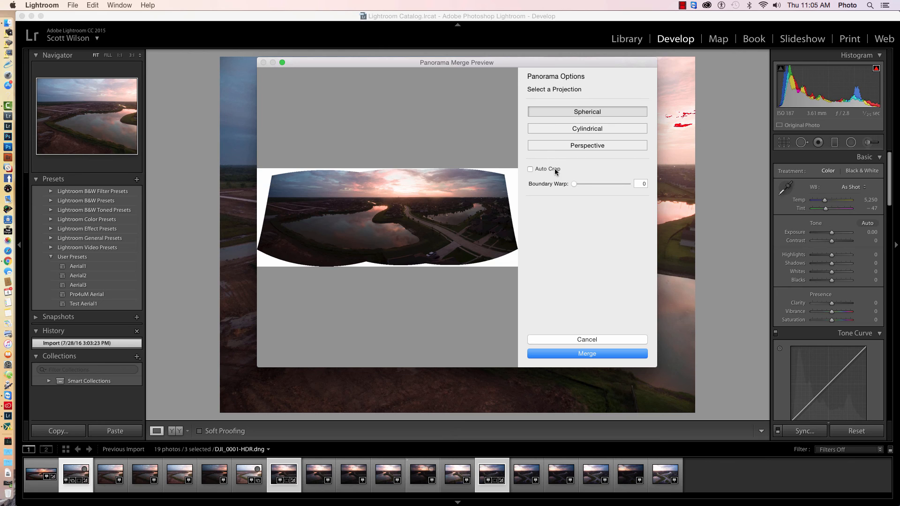
Set the panorama's Boundary Warp to 100 with Auto Crop off and merge it using the Spherical projection
left_click(530, 169)
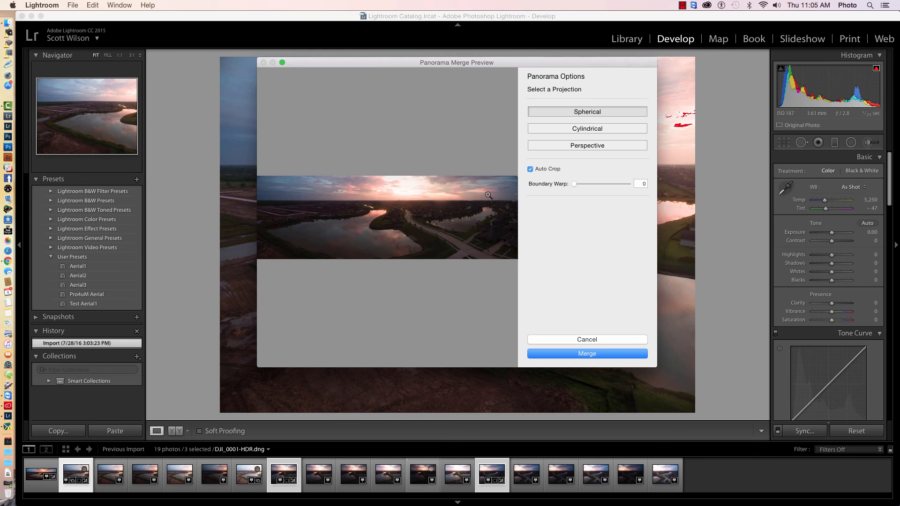
left_click(530, 170)
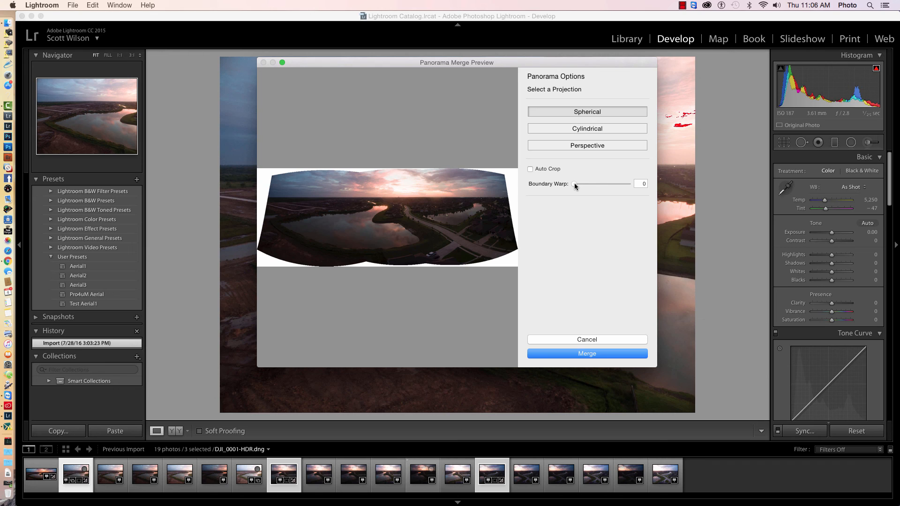
left_click_drag(575, 184, 632, 185)
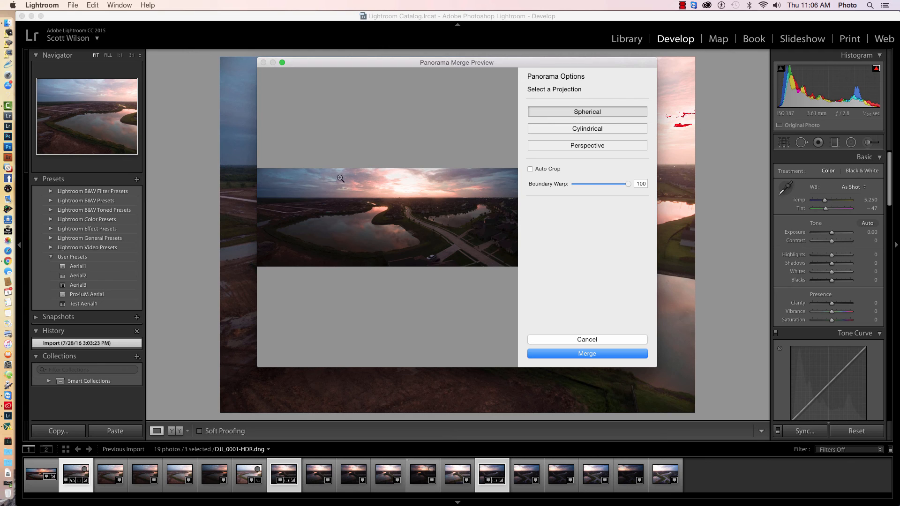
left_click(567, 353)
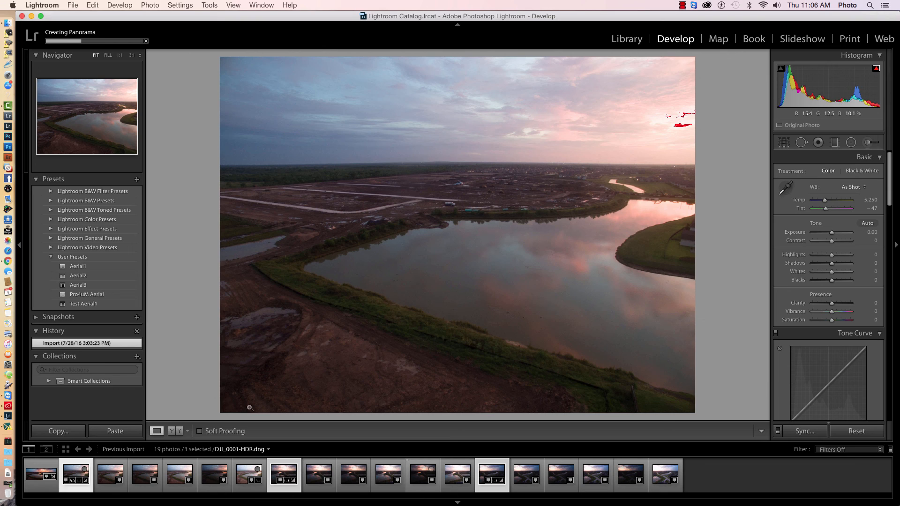
Open the newly merged DJI_0001-HDR-Pano-5.dng and set its Exposure to +1.10 and Contrast to +11
left_click(35, 475)
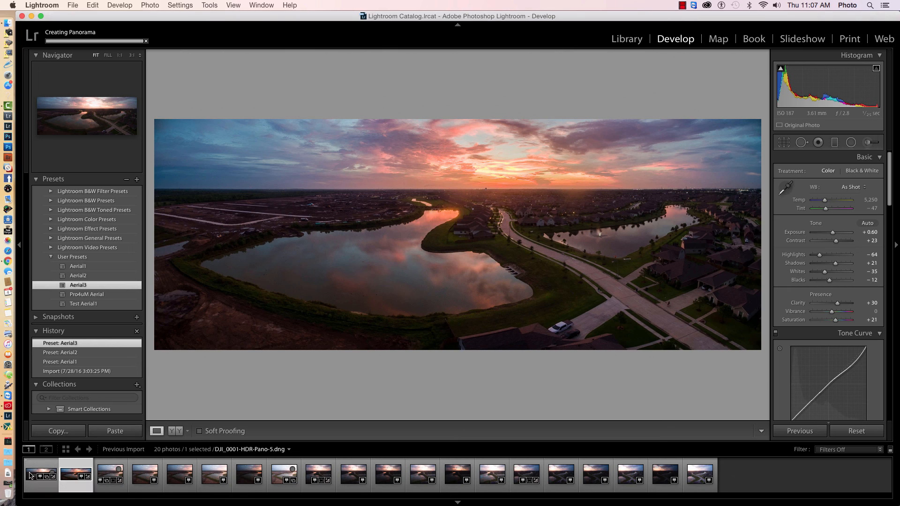
left_click(30, 476)
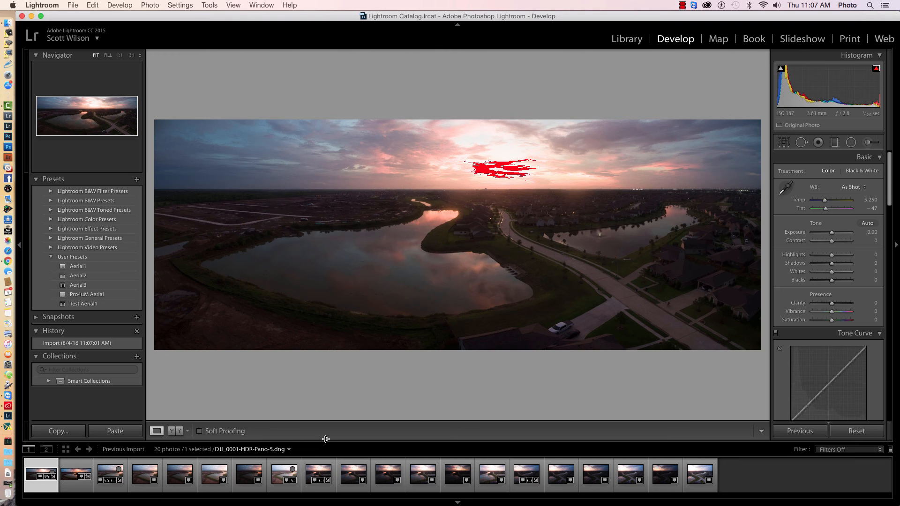
left_click_drag(832, 233, 836, 234)
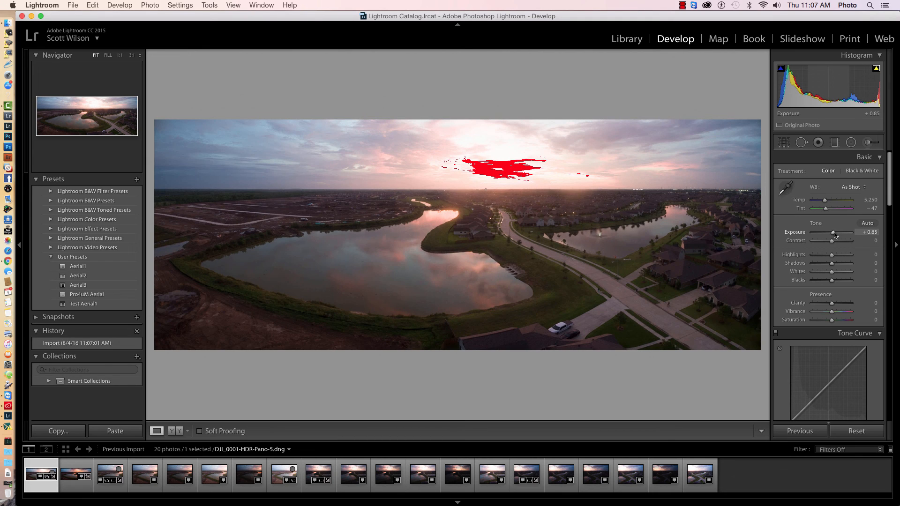
left_click_drag(835, 235, 837, 235)
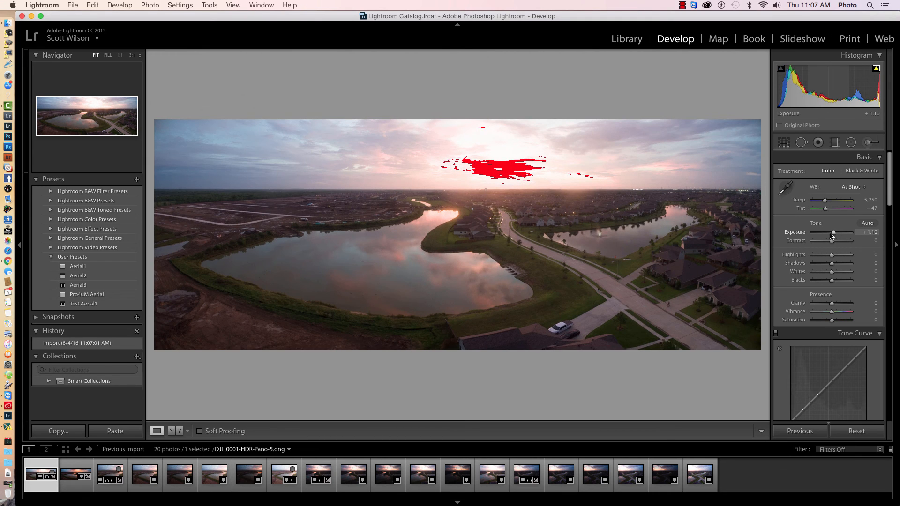
left_click_drag(832, 240, 835, 244)
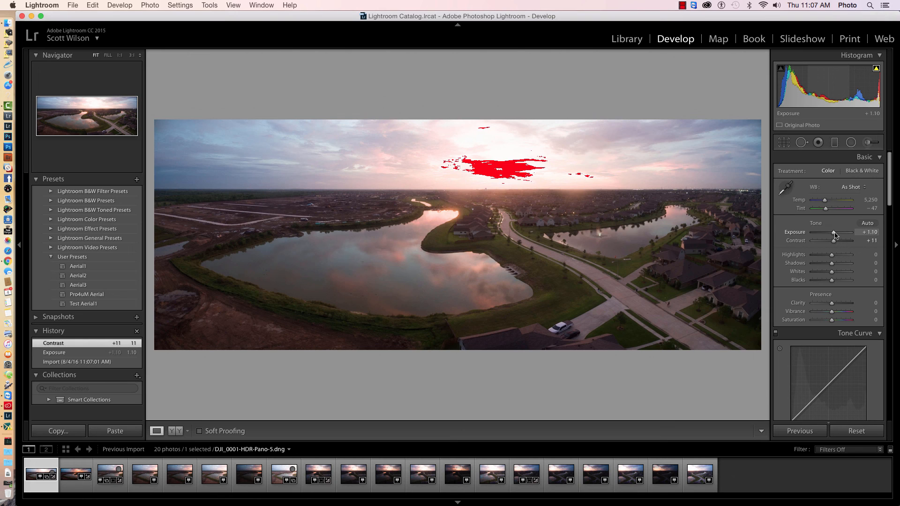
Set the panorama's Highlights to -97, Clarity to +24 and Saturation to +38
left_click_drag(833, 258, 820, 258)
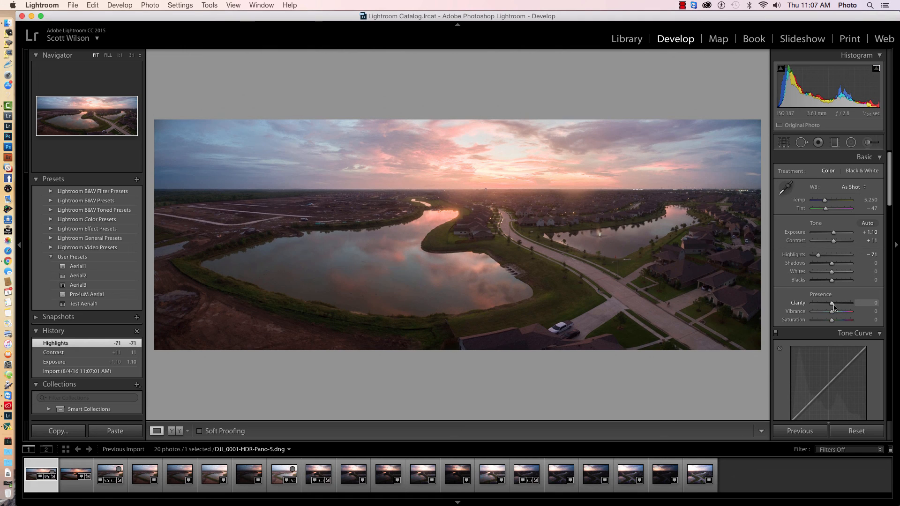
left_click_drag(832, 306, 840, 323)
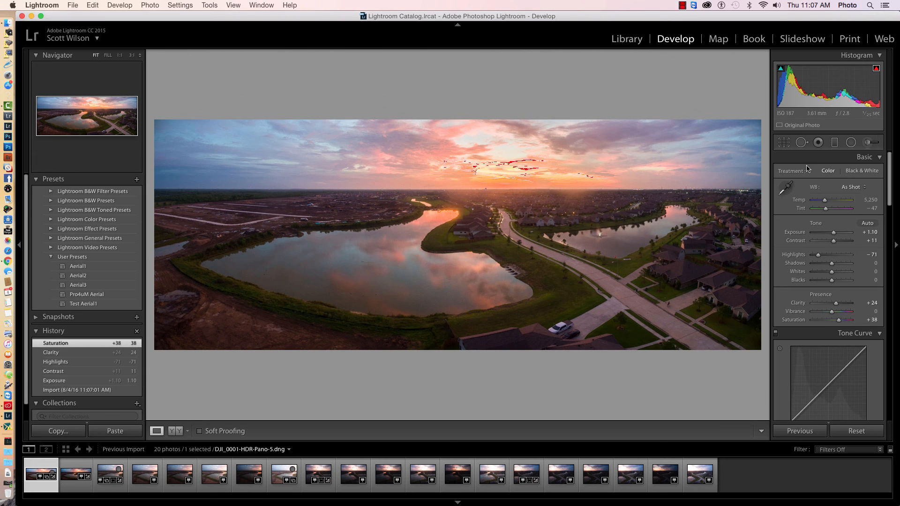
left_click_drag(819, 255, 813, 257)
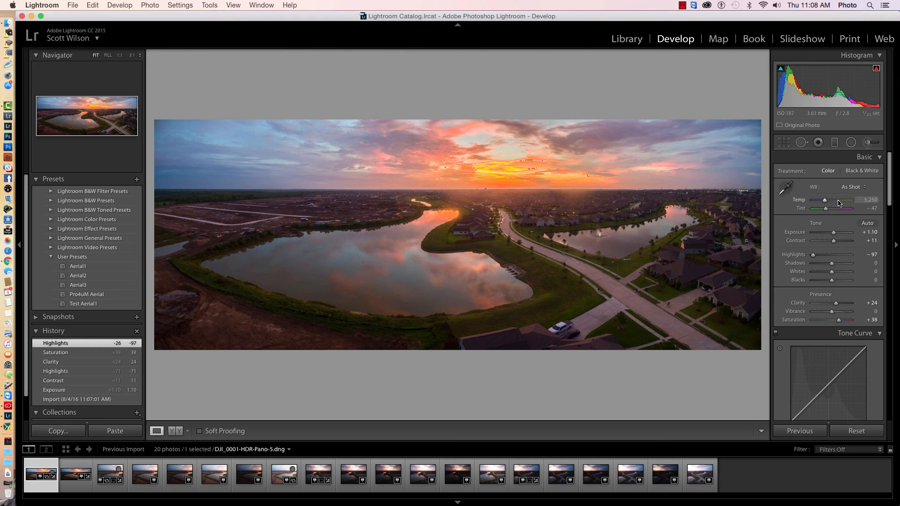
Set the panorama's Sharpening Amount to 48 and Luminance noise reduction to 19
left_click_drag(892, 192, 894, 310)
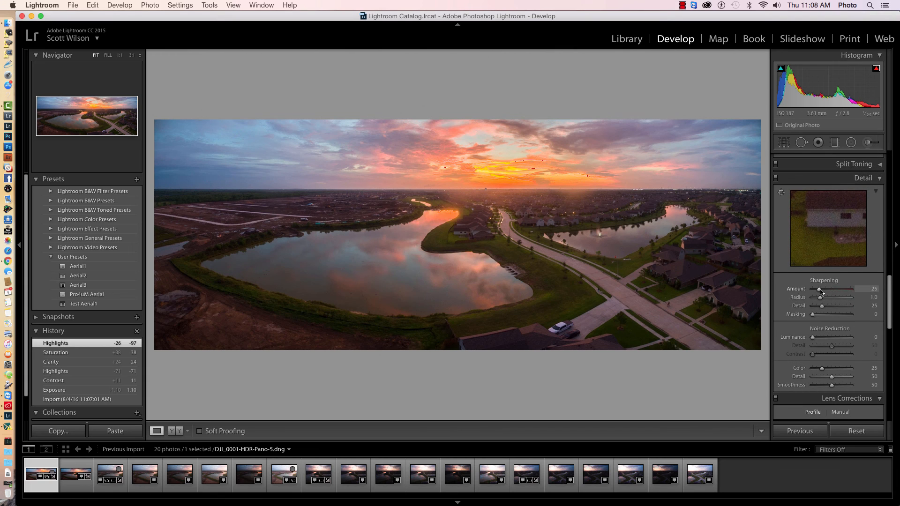
left_click_drag(818, 291, 825, 292)
left_click_drag(812, 338, 821, 343)
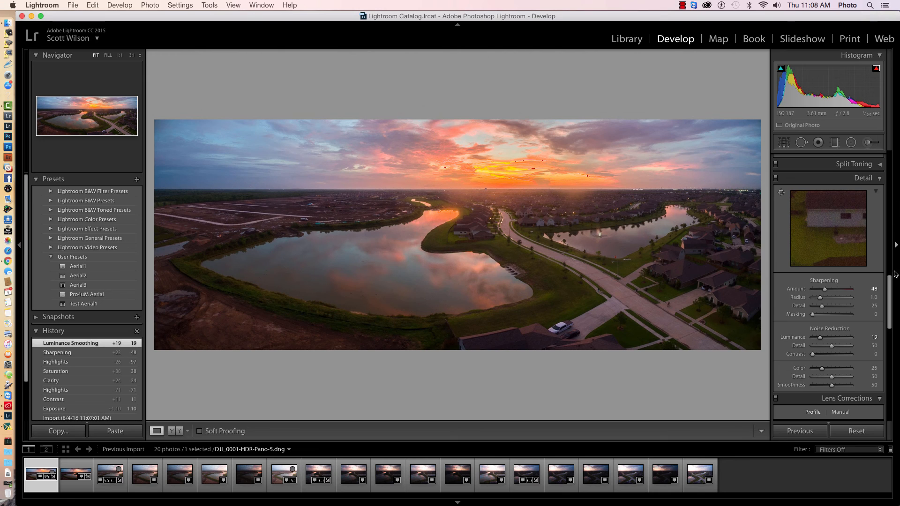
Try the lens profile corrections on the panorama, comparing it with them on and off
left_click_drag(891, 295, 895, 339)
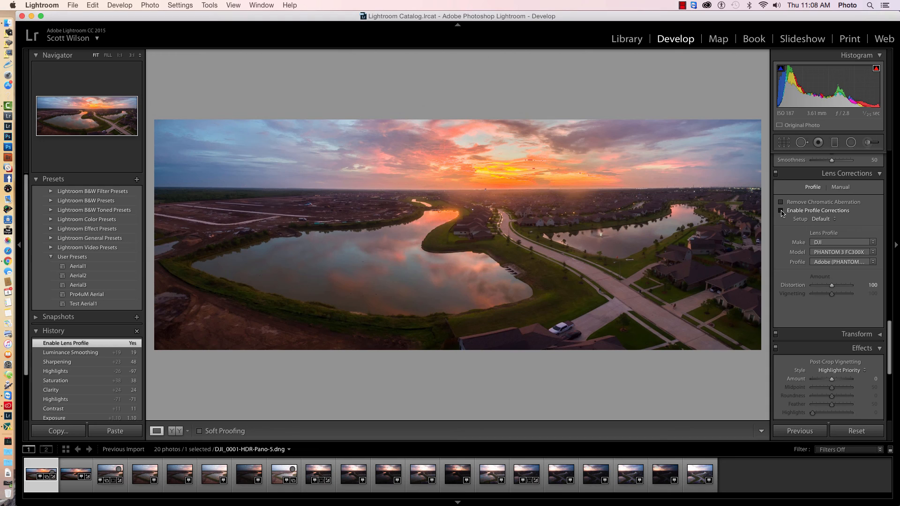
left_click(781, 211)
left_click(781, 212)
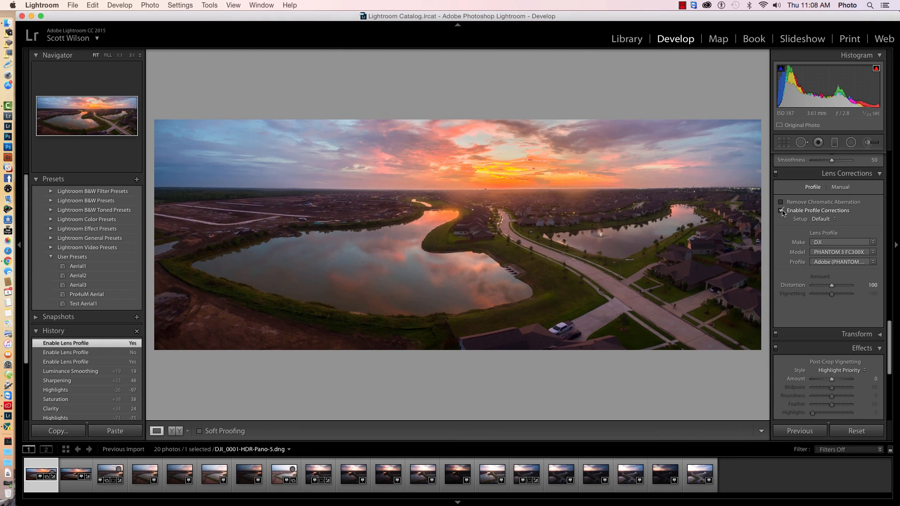
left_click(781, 212)
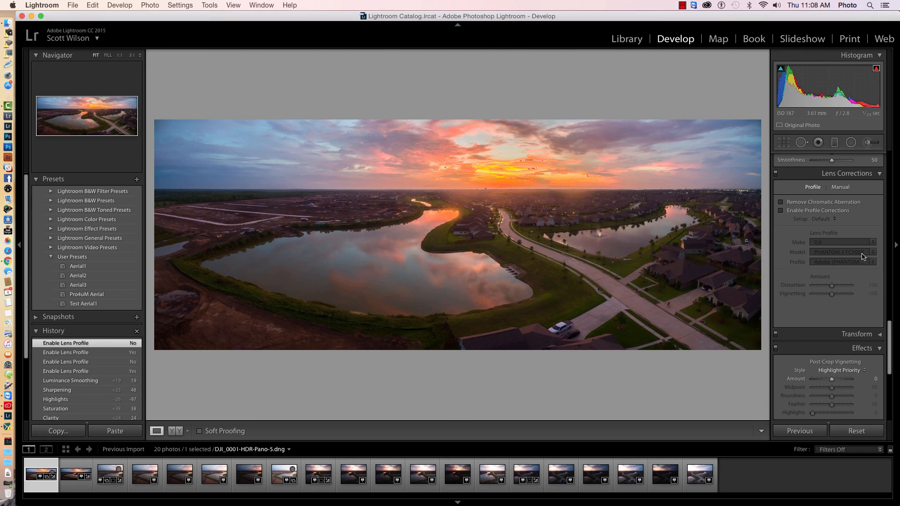
Set the panorama's Dehaze amount to +23
left_click_drag(891, 338, 894, 373)
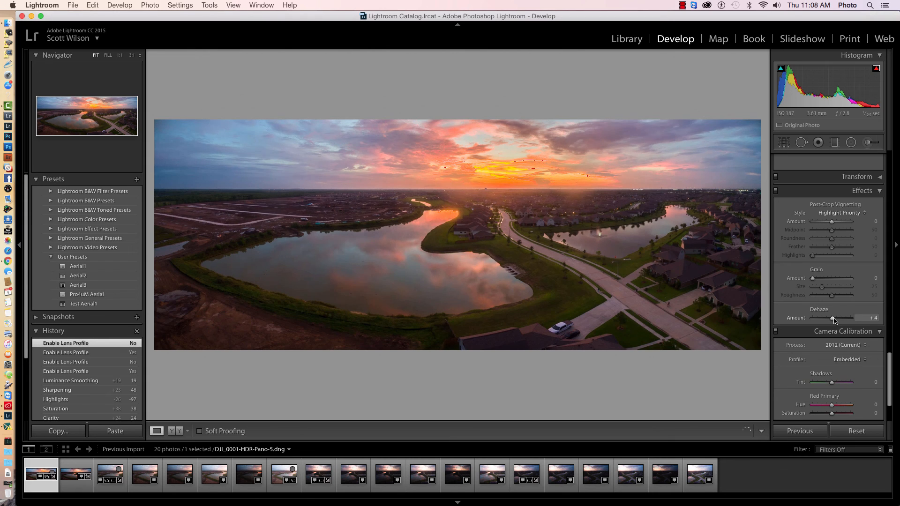
left_click_drag(834, 320, 837, 320)
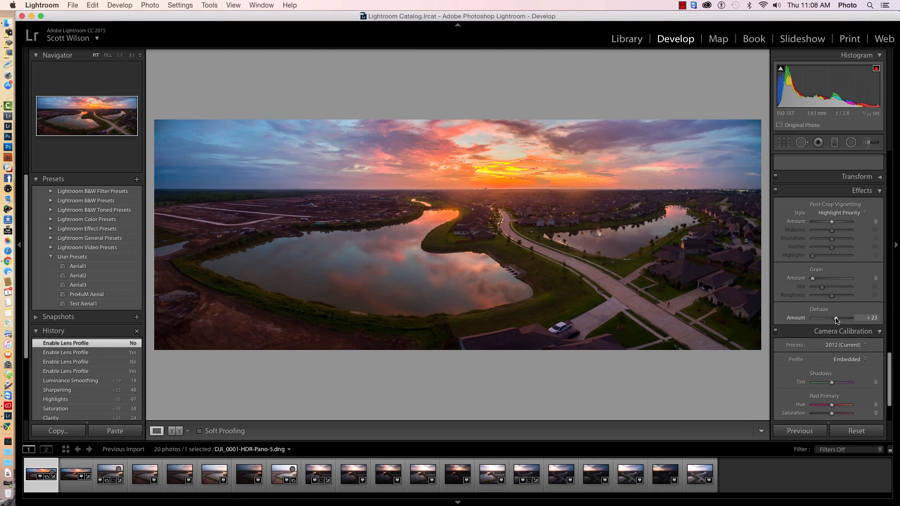
left_click_drag(836, 319, 837, 318)
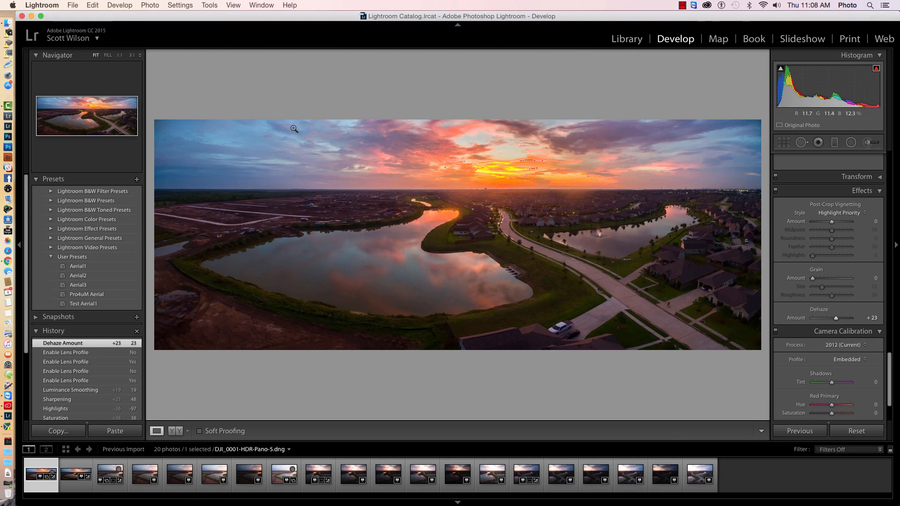
Add a graduated filter over the sky down to the horizon with Exposure 0.78, Highlights -72, Clarity 8 and Dehaze 31
left_click_drag(890, 368, 889, 148)
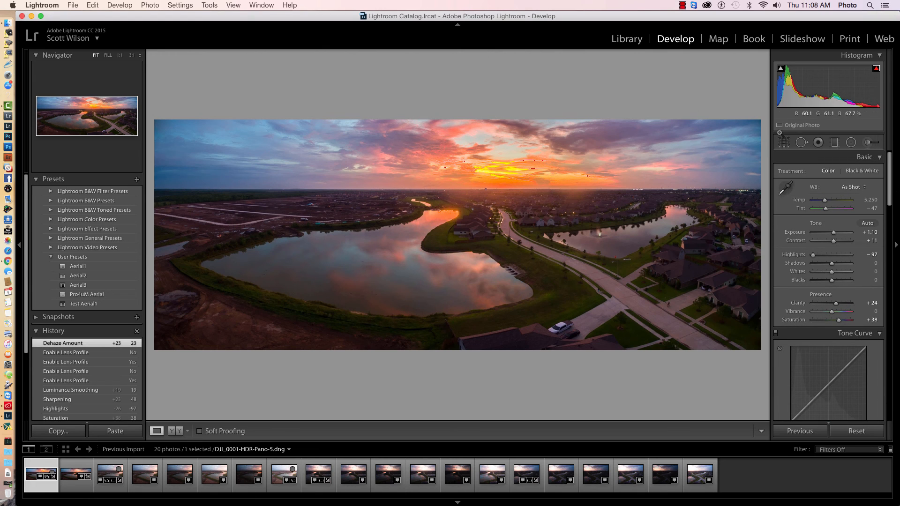
left_click(835, 143)
left_click_drag(457, 121, 459, 193)
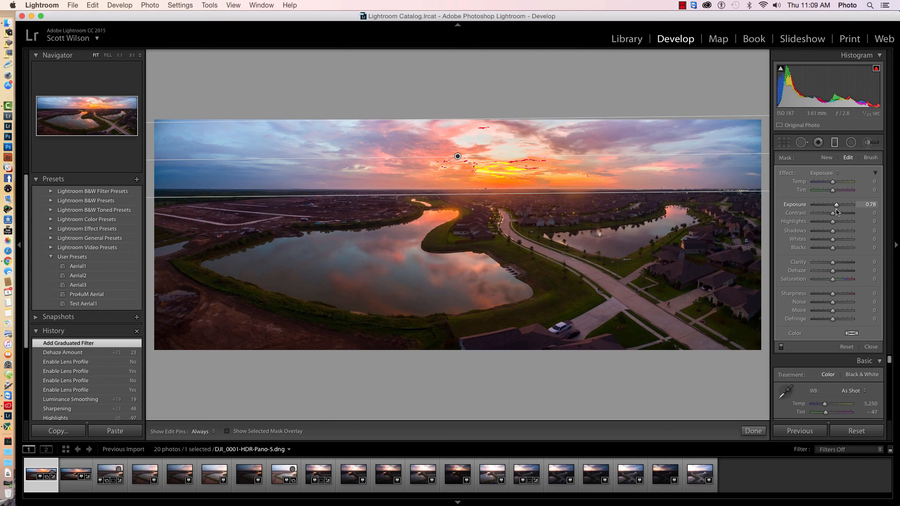
left_click_drag(833, 225, 821, 226)
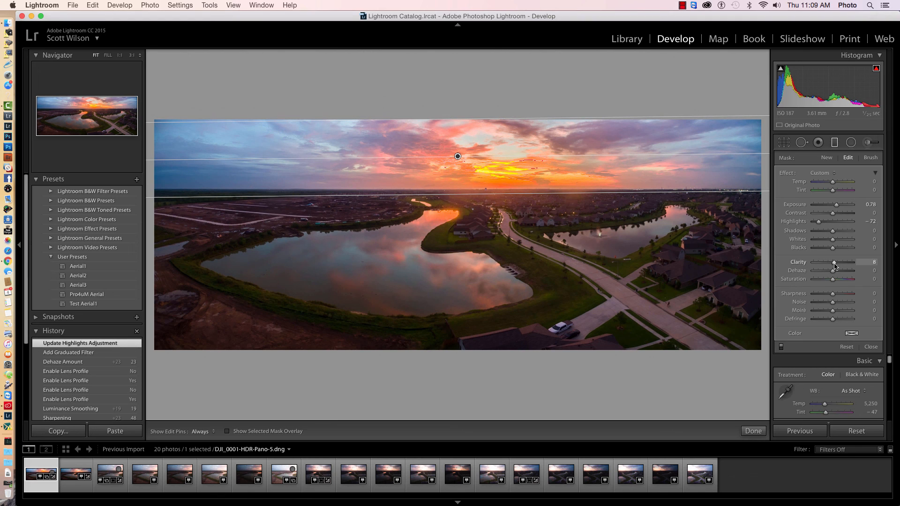
left_click_drag(835, 266, 840, 275)
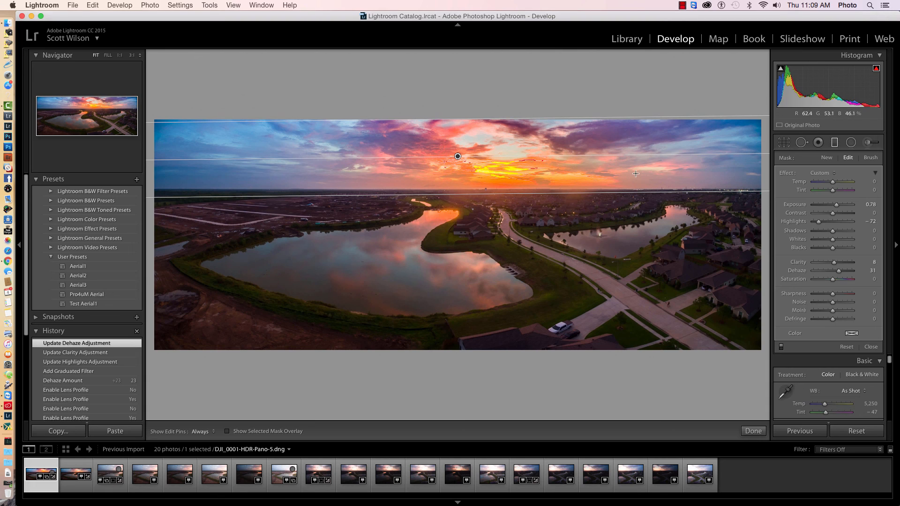
Try an adjustment brush with Exposure 0.78 on the dark ground along the lake's near shore, and finish with the brush's Exposure at 0.00
left_click(851, 143)
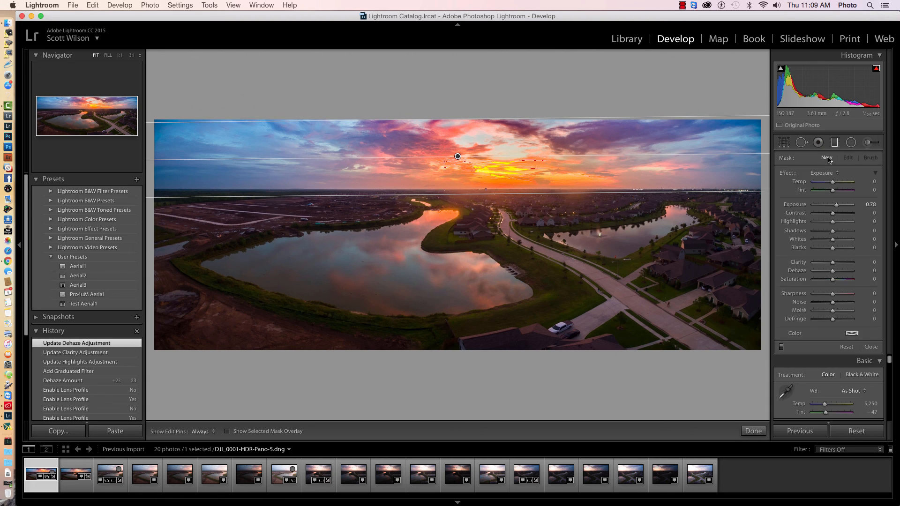
left_click(868, 142)
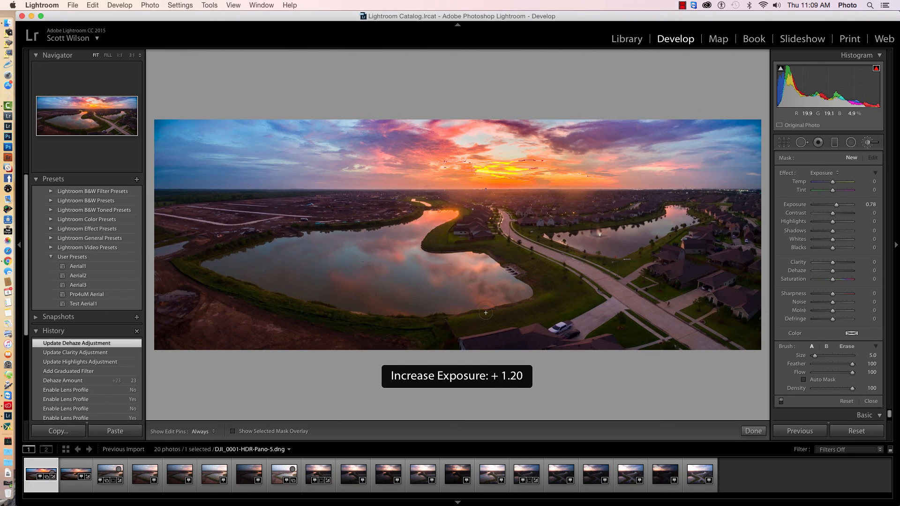
key("h")
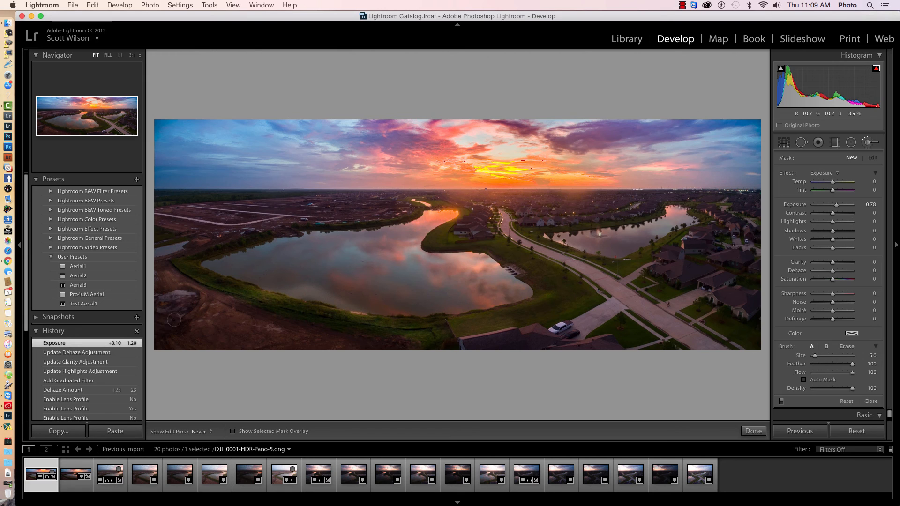
left_click_drag(257, 349, 409, 361)
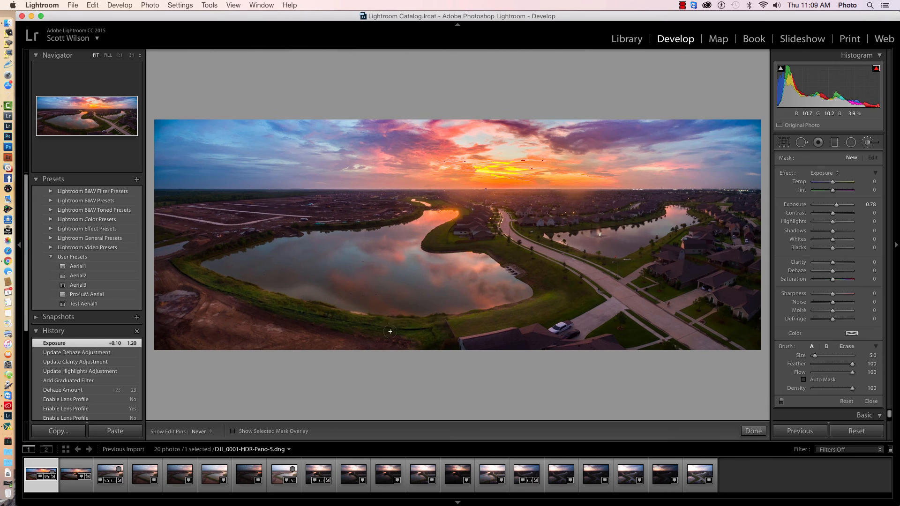
mouse_move(433, 336)
left_mouse_down()
mouse_move(195, 328)
mouse_move(173, 274)
mouse_move(375, 304)
mouse_move(243, 274)
mouse_move(281, 274)
mouse_move(239, 257)
mouse_move(212, 265)
mouse_move(417, 286)
mouse_move(373, 297)
mouse_move(427, 313)
left_mouse_up()
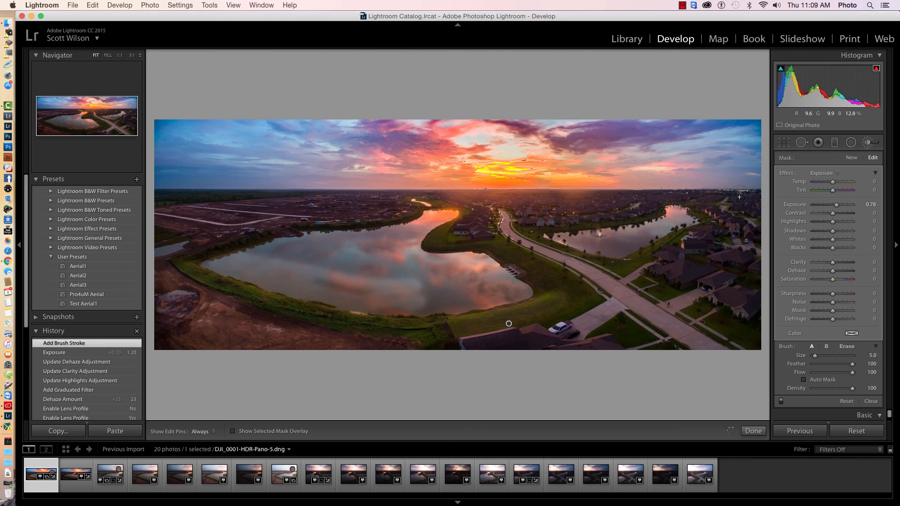
left_click_drag(832, 204, 831, 202)
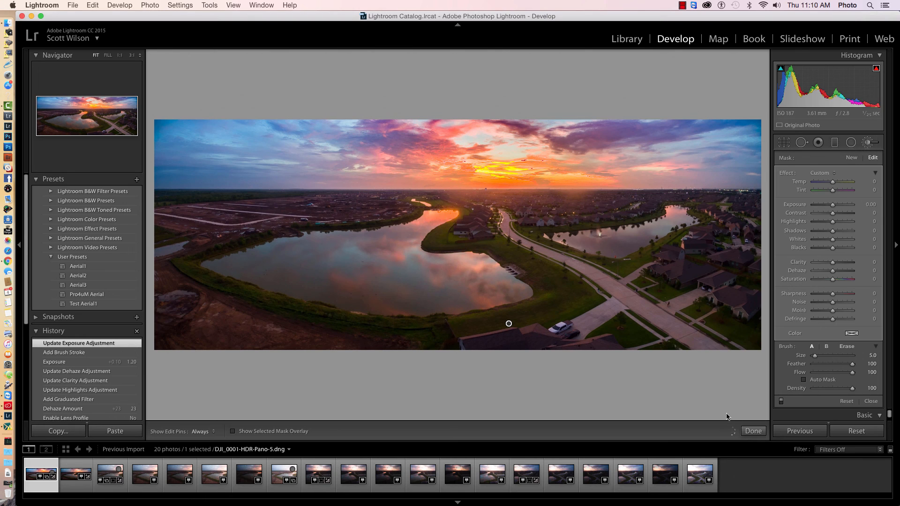
left_click(752, 431)
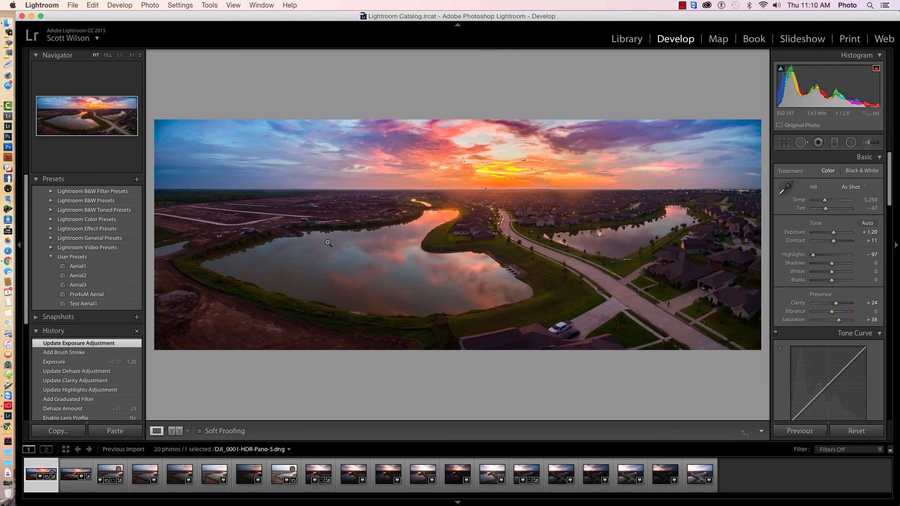
Export the panorama to the hard drive in the Proofs subfolder of the original photo's folder
left_click(71, 6)
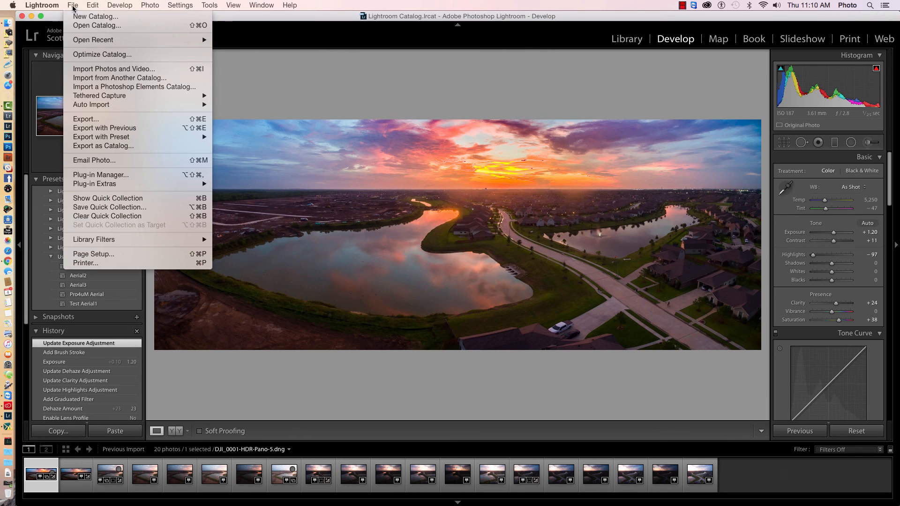
left_click(86, 120)
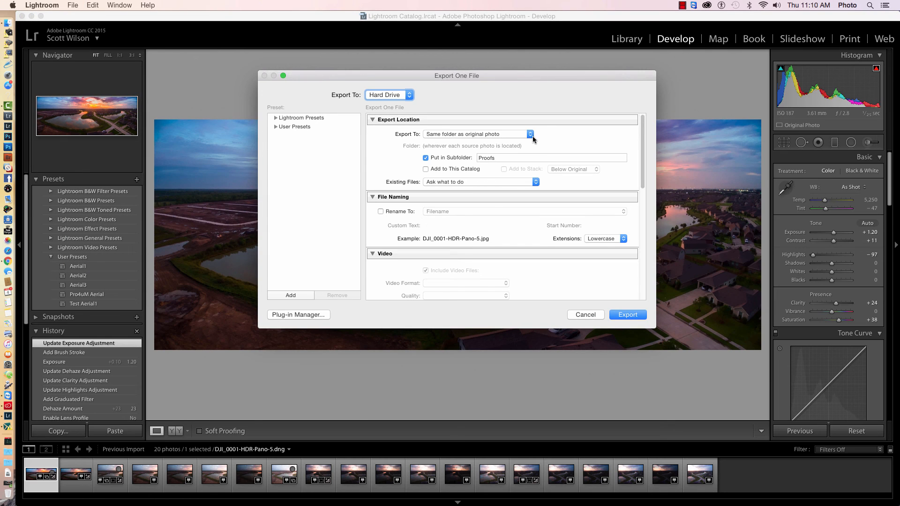
left_click(629, 316)
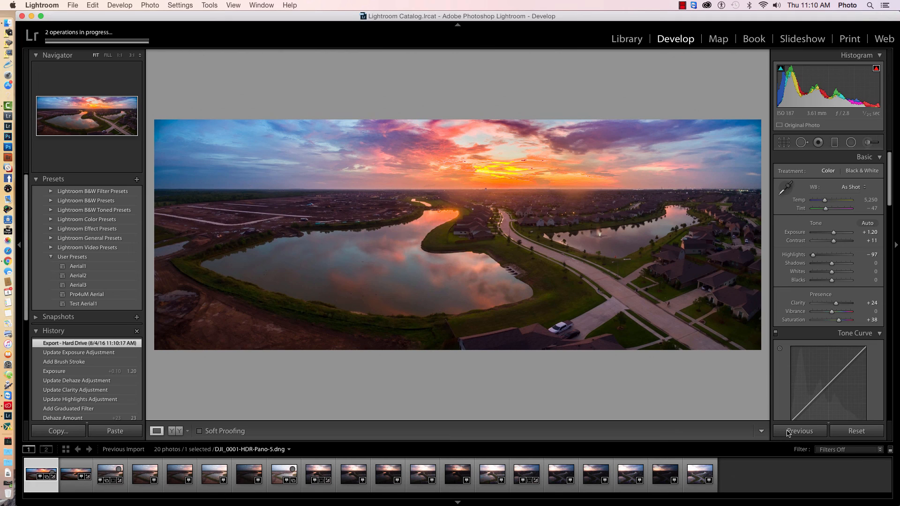
Reset the panorama's develop settings and apply the previous photo's settings to it
key("super+alt+v")
left_click(848, 432)
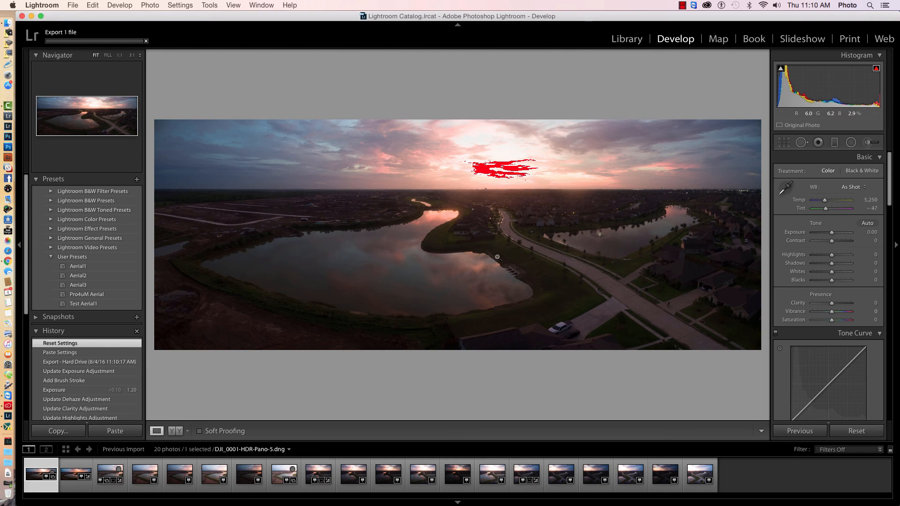
left_click(799, 432)
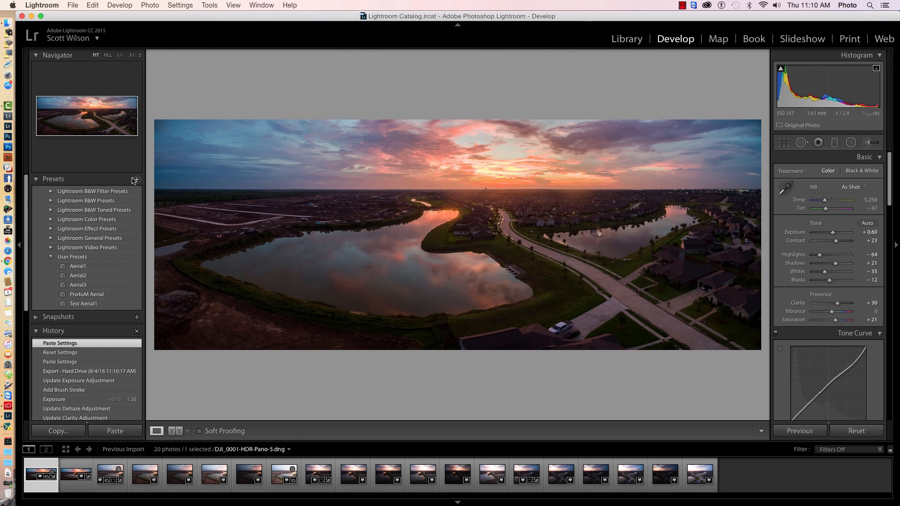
left_click(20, 247)
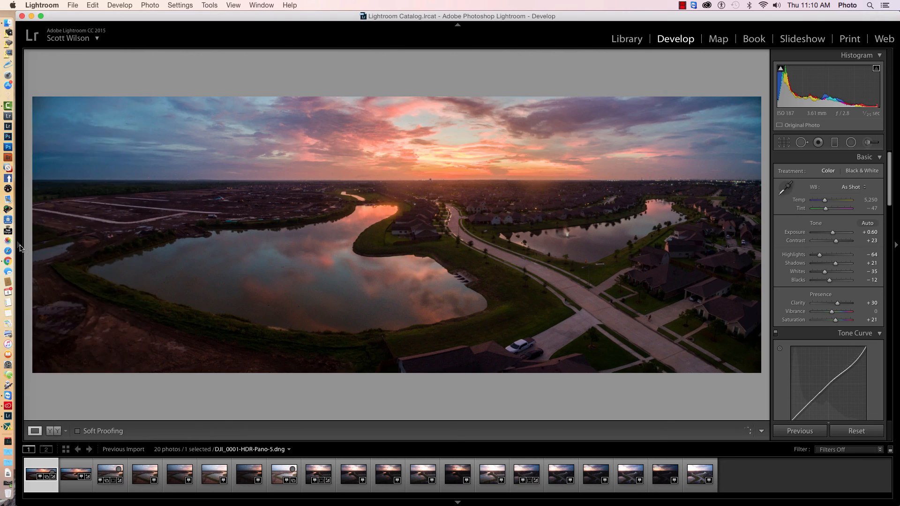
left_click(19, 247)
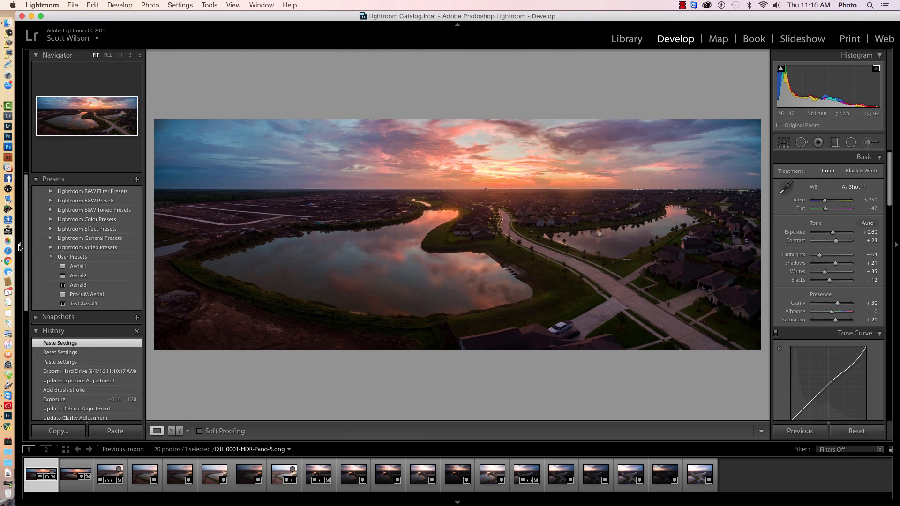
left_click(19, 247)
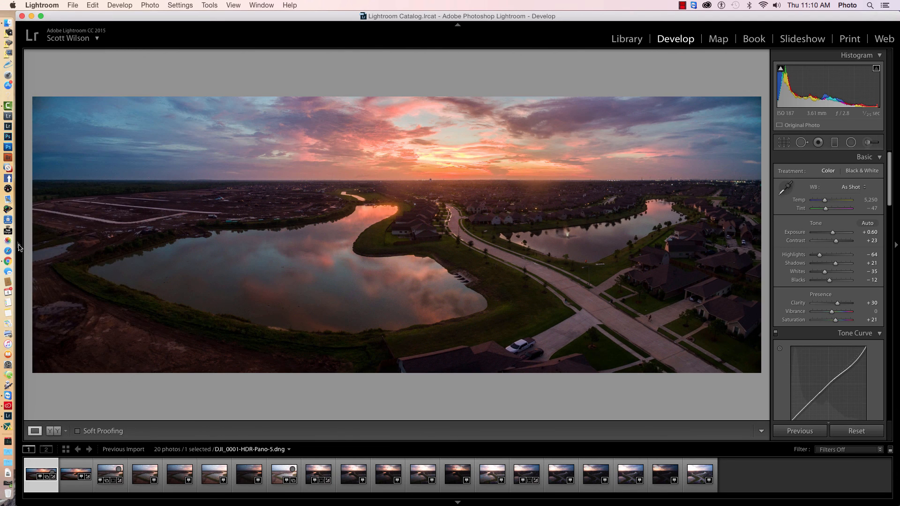
left_click(19, 247)
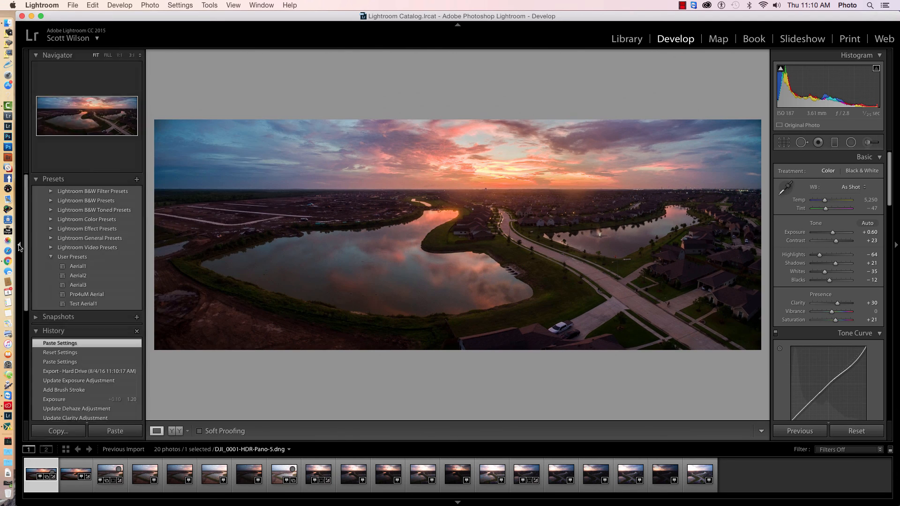
Save the current develop settings as a new preset named "Pro4um Test" in the User Presets folder
left_click(137, 180)
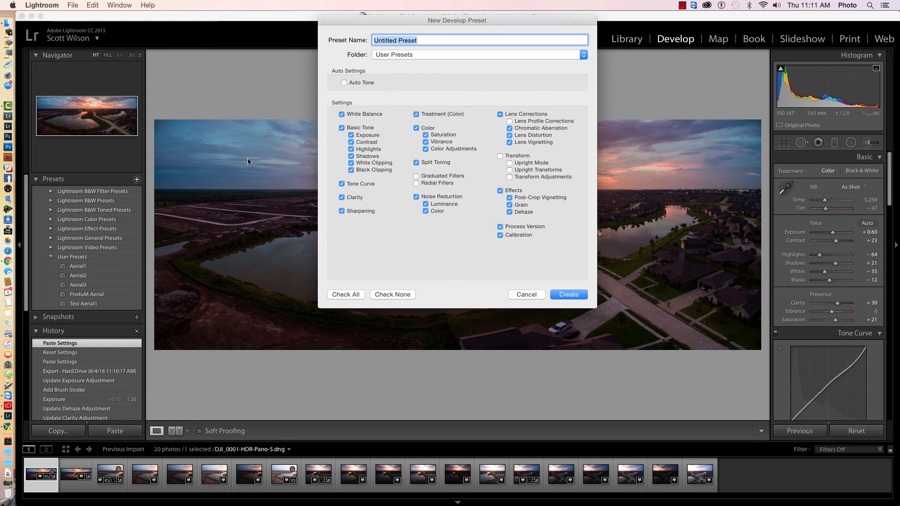
type("Pro")
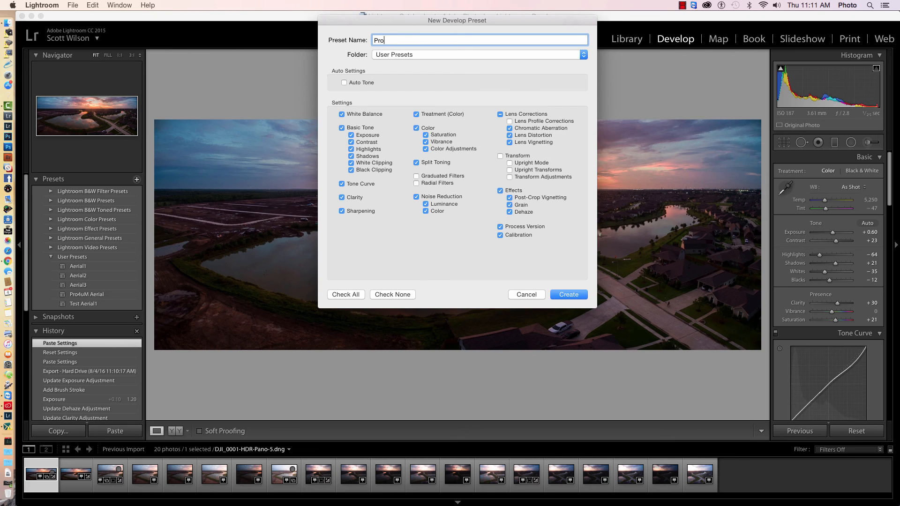
type("4um")
key("shift")
type("Test")
left_click(568, 294)
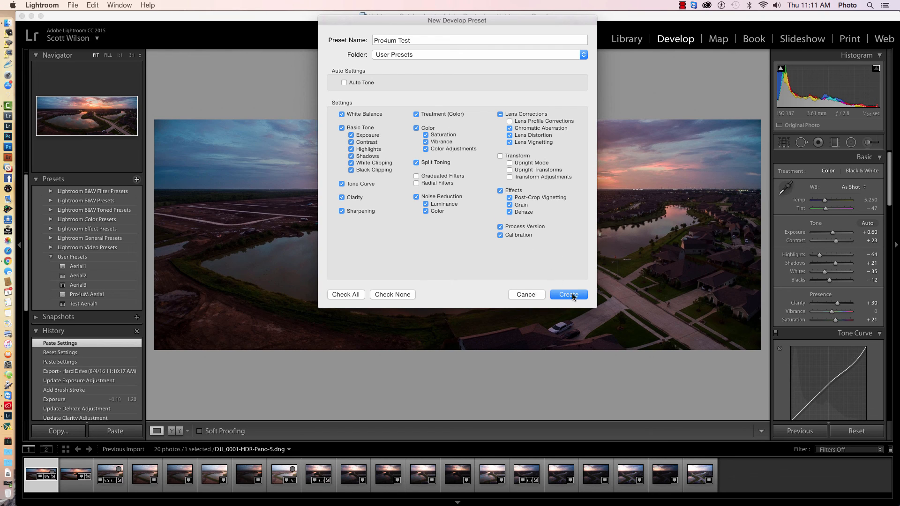
left_click(573, 296)
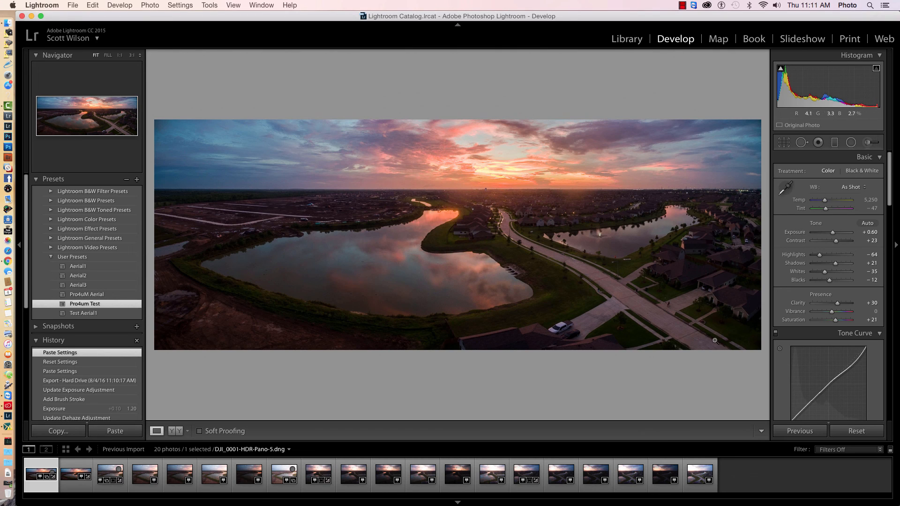
Reset the panorama and compare the Pro4um Test, Aerial1, Aerial2 and Pro4uM Aerial presets on it, ending with Pro4um Test applied
left_click(857, 431)
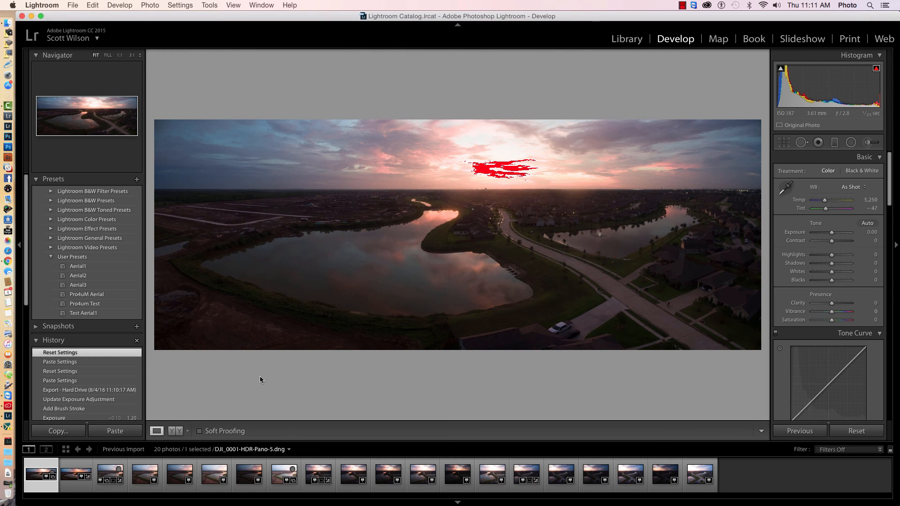
left_click(92, 305)
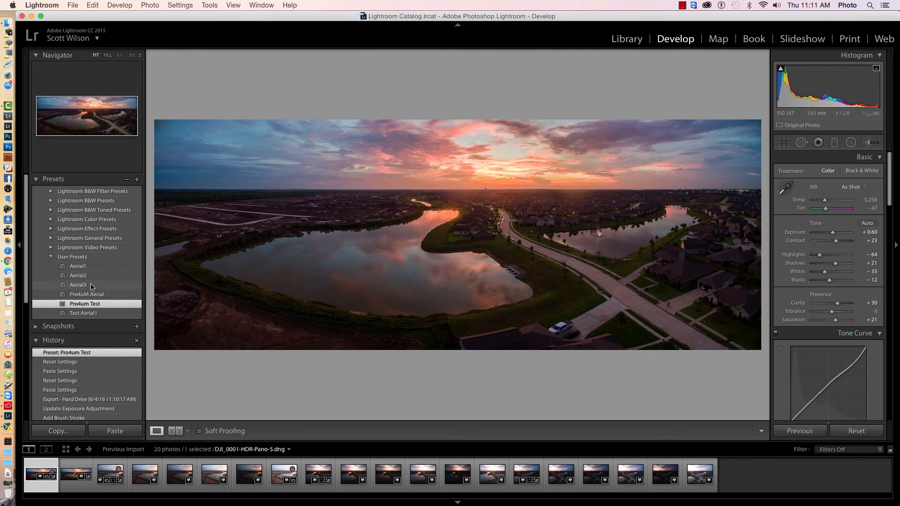
left_click(86, 268)
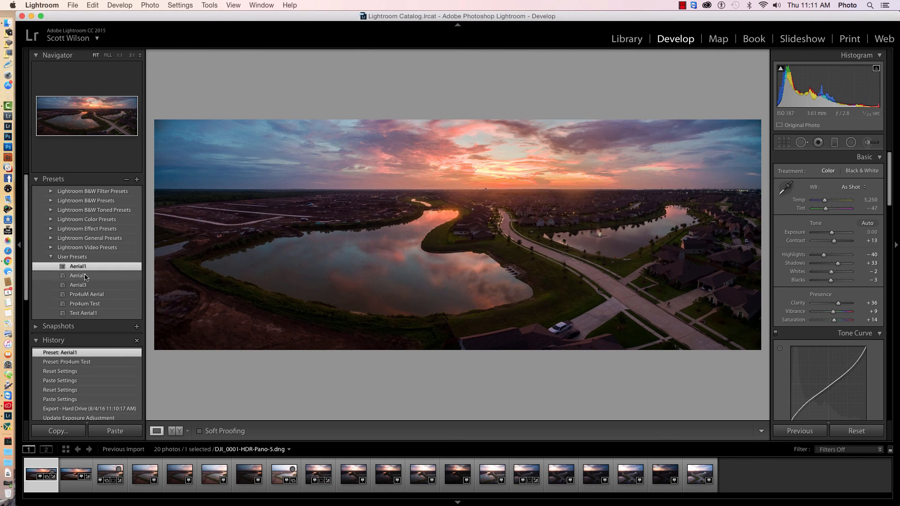
left_click(86, 277)
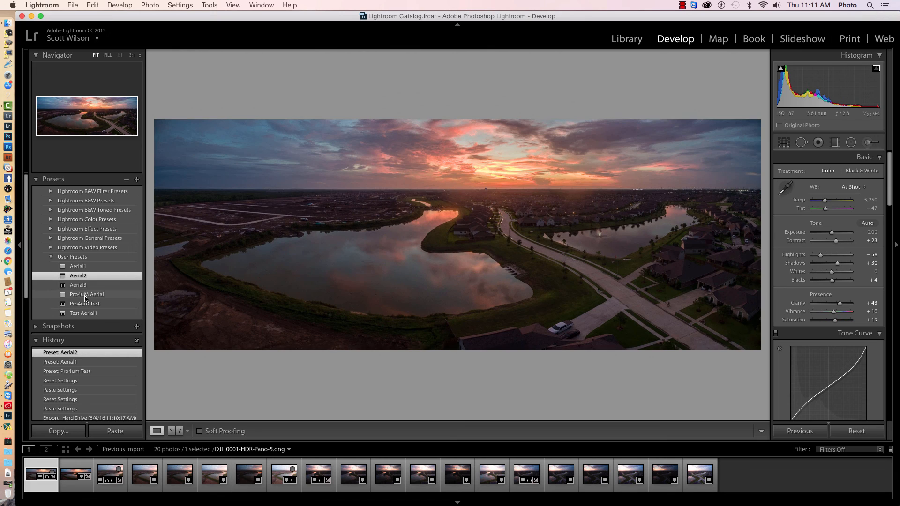
left_click(86, 295)
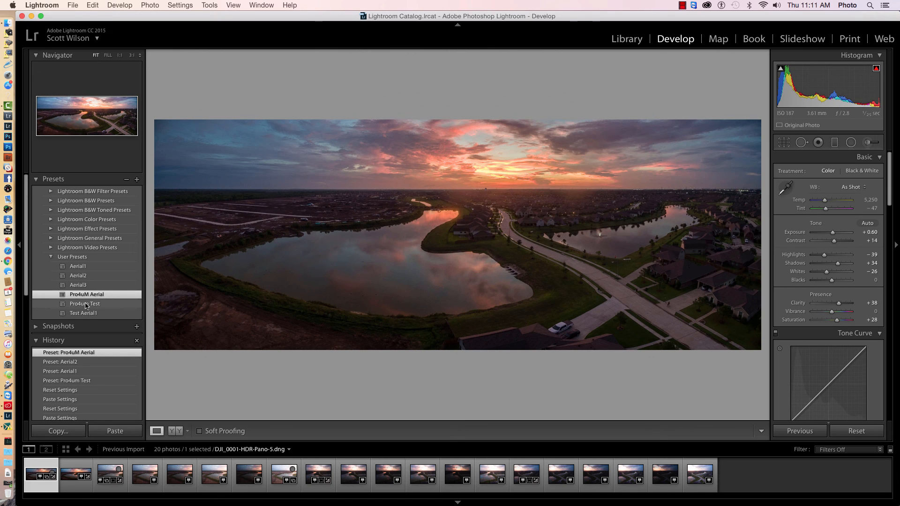
left_click(86, 305)
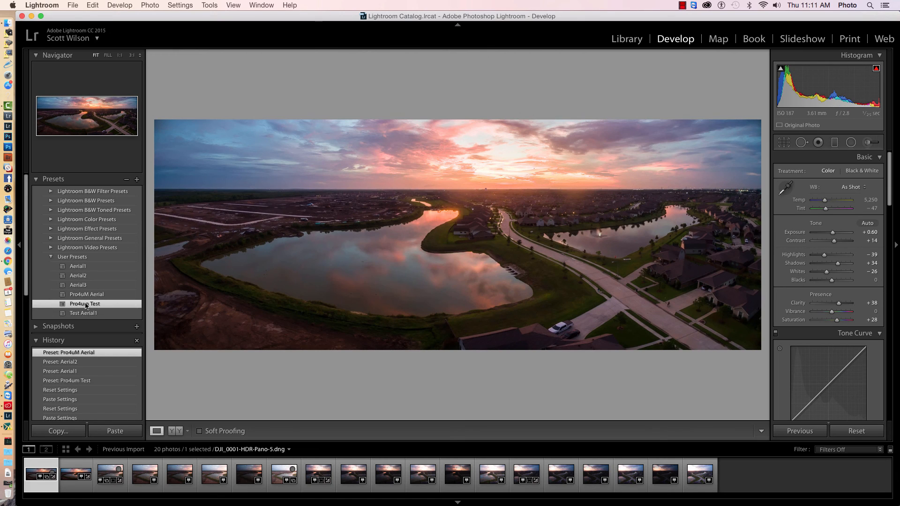